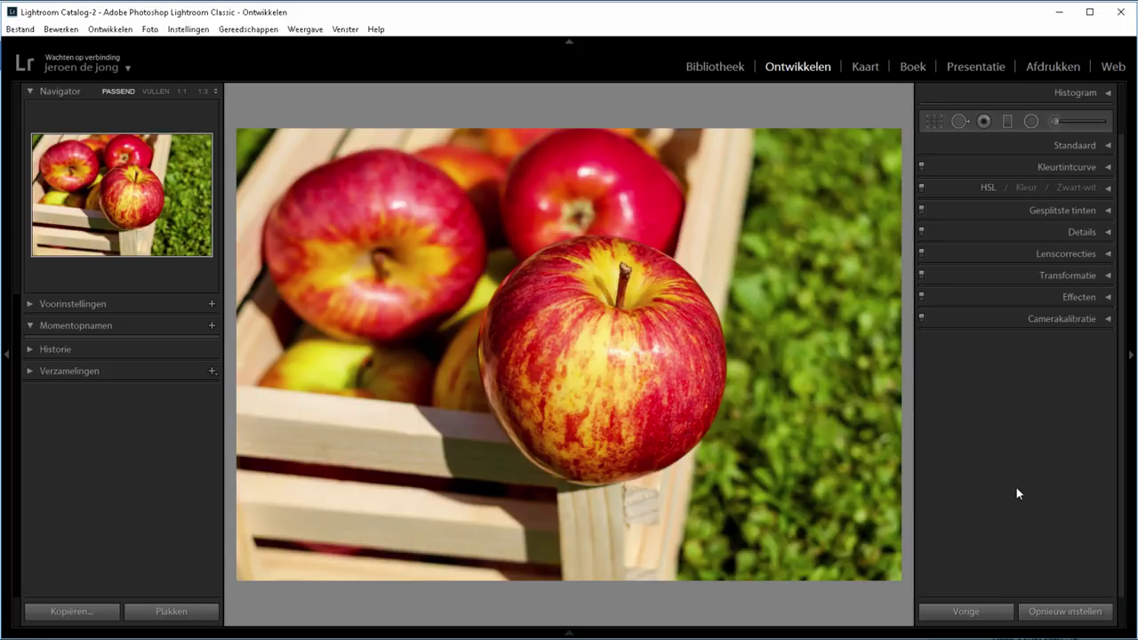
- Select the Adjustment Brush and set its size to 18.5 and feather to 51
{"action": "left_click", "coordinate": [1056, 123]}
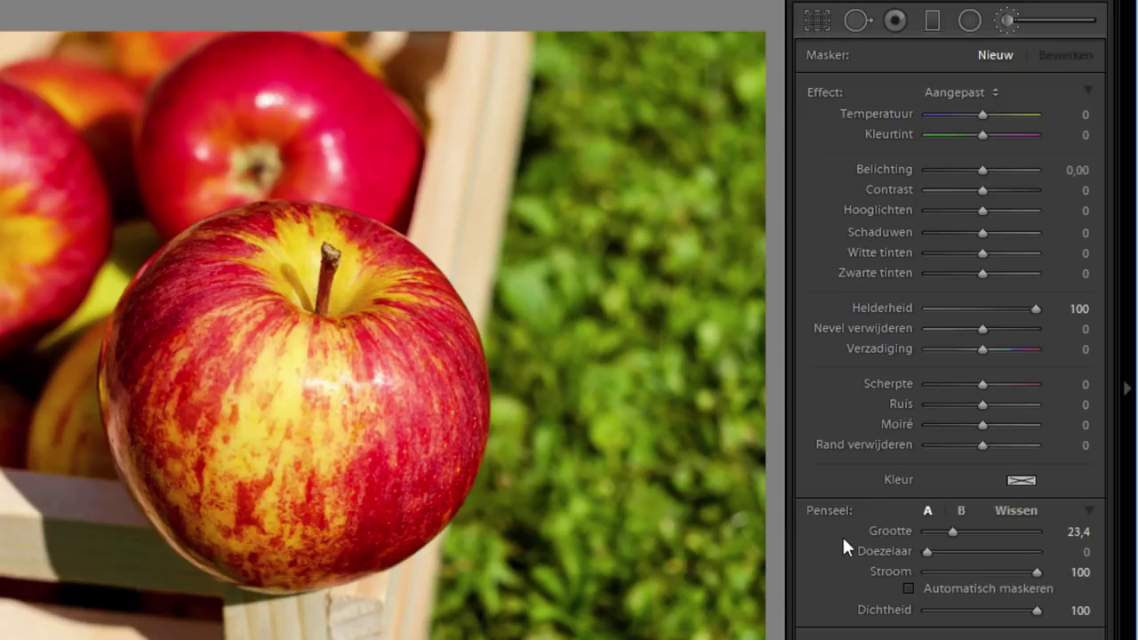
{"action": "left_click", "coordinate": [952, 532]}
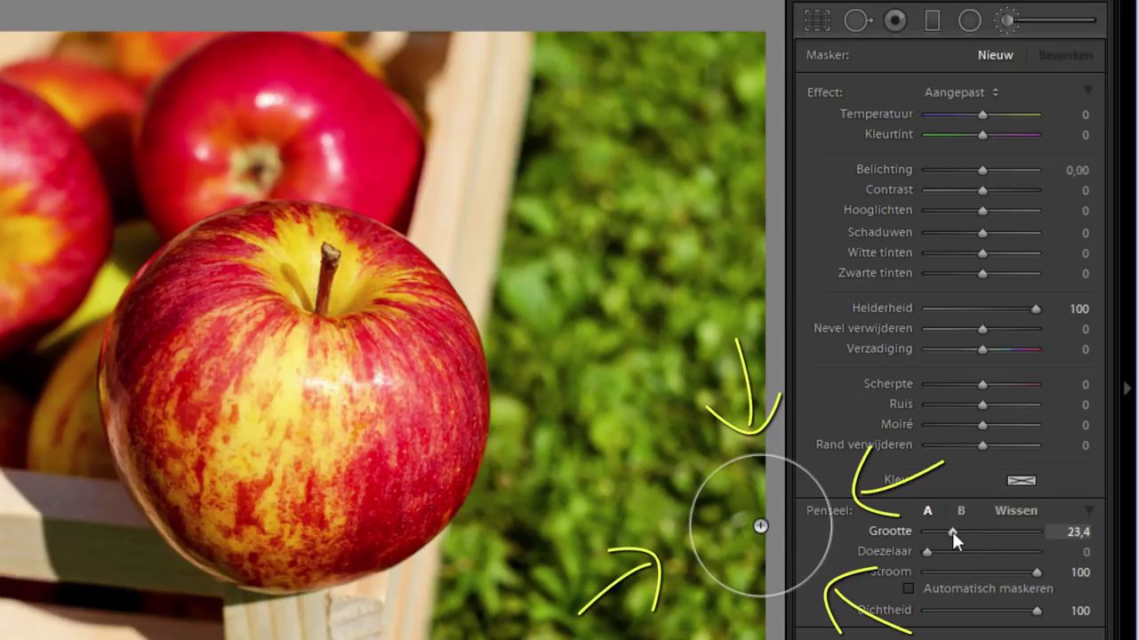
{"action": "mouse_move", "coordinate": [952, 531]}
{"action": "left_mouse_down"}
{"action": "mouse_move", "coordinate": [968, 530]}
{"action": "mouse_move", "coordinate": [939, 531]}
{"action": "mouse_move", "coordinate": [942, 554]}
{"action": "mouse_move", "coordinate": [1020, 552]}
{"action": "left_mouse_up"}
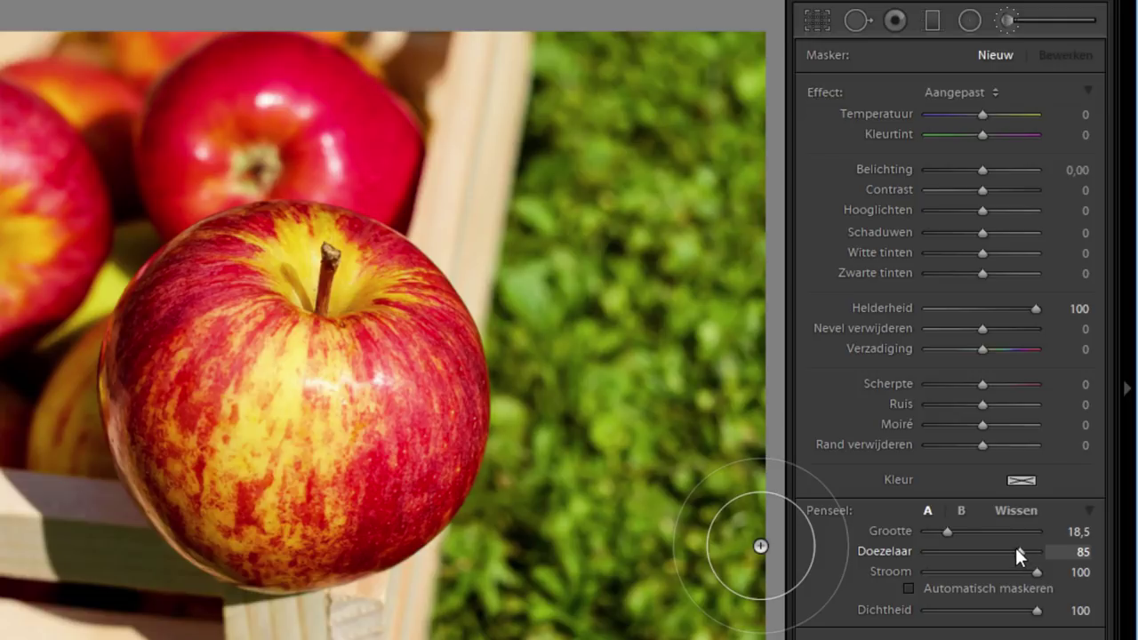
{"action": "left_click_drag", "start_coordinate": [1015, 548], "coordinate": [983, 552]}
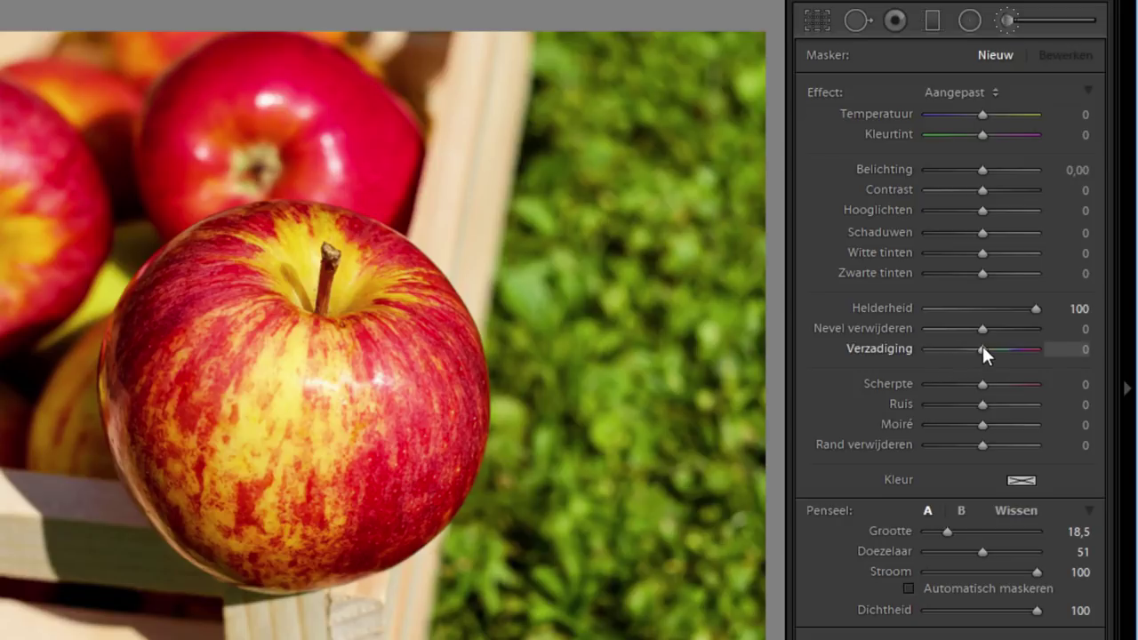
- Set brush Saturation to −100 and paint the upper-left apple and lower-left crate slats grey
{"action": "left_click_drag", "start_coordinate": [982, 349], "coordinate": [881, 356]}
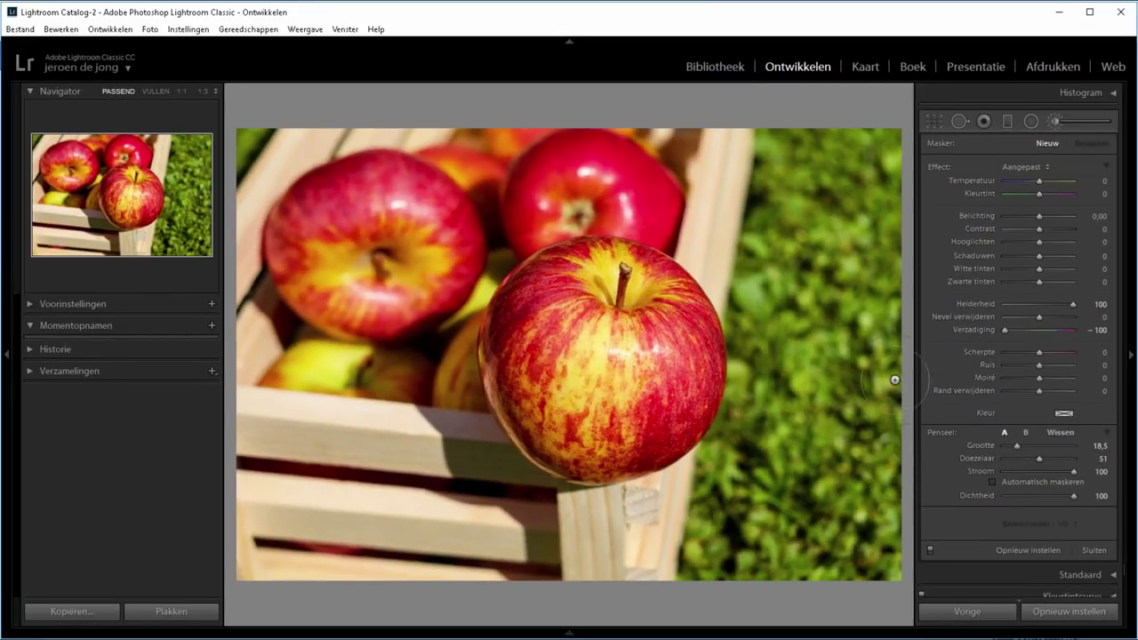
{"action": "mouse_move", "coordinate": [367, 194]}
{"action": "left_mouse_down"}
{"action": "mouse_move", "coordinate": [331, 231]}
{"action": "mouse_move", "coordinate": [373, 285]}
{"action": "mouse_move", "coordinate": [329, 346]}
{"action": "mouse_move", "coordinate": [267, 178]}
{"action": "mouse_move", "coordinate": [408, 158]}
{"action": "mouse_move", "coordinate": [418, 267]}
{"action": "mouse_move", "coordinate": [329, 356]}
{"action": "mouse_move", "coordinate": [249, 284]}
{"action": "mouse_move", "coordinate": [311, 408]}
{"action": "mouse_move", "coordinate": [381, 381]}
{"action": "mouse_move", "coordinate": [381, 363]}
{"action": "mouse_move", "coordinate": [418, 334]}
{"action": "left_mouse_up"}
{"action": "left_click_drag", "start_coordinate": [331, 492], "coordinate": [267, 569]}
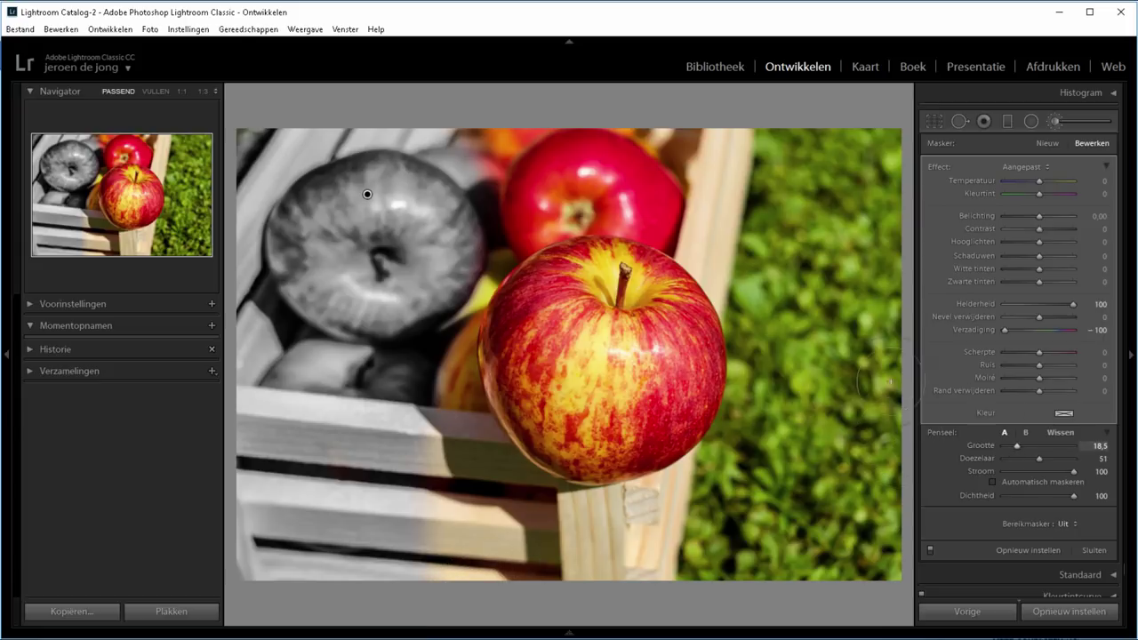
- At 1:1 zoom with a smaller brush, desaturate along the front apple's edge up to the image top
{"action": "left_click", "coordinate": [182, 92]}
{"action": "left_click_drag", "start_coordinate": [156, 218], "coordinate": [163, 223]}
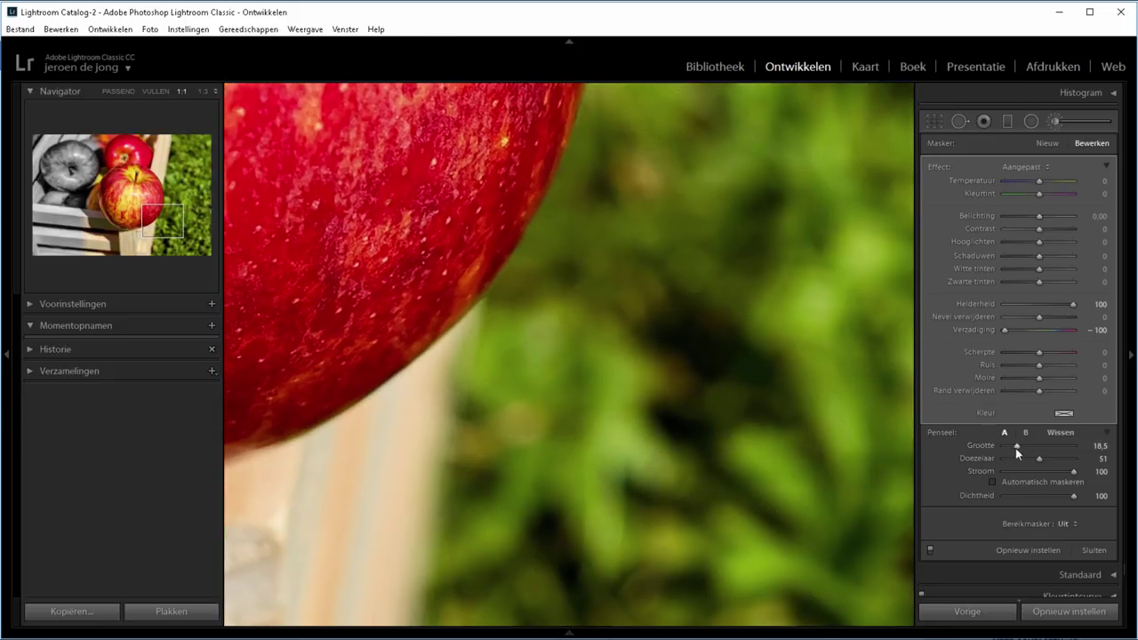
{"action": "left_click_drag", "start_coordinate": [1016, 447], "coordinate": [999, 460]}
{"action": "left_click_drag", "start_coordinate": [387, 409], "coordinate": [384, 405]}
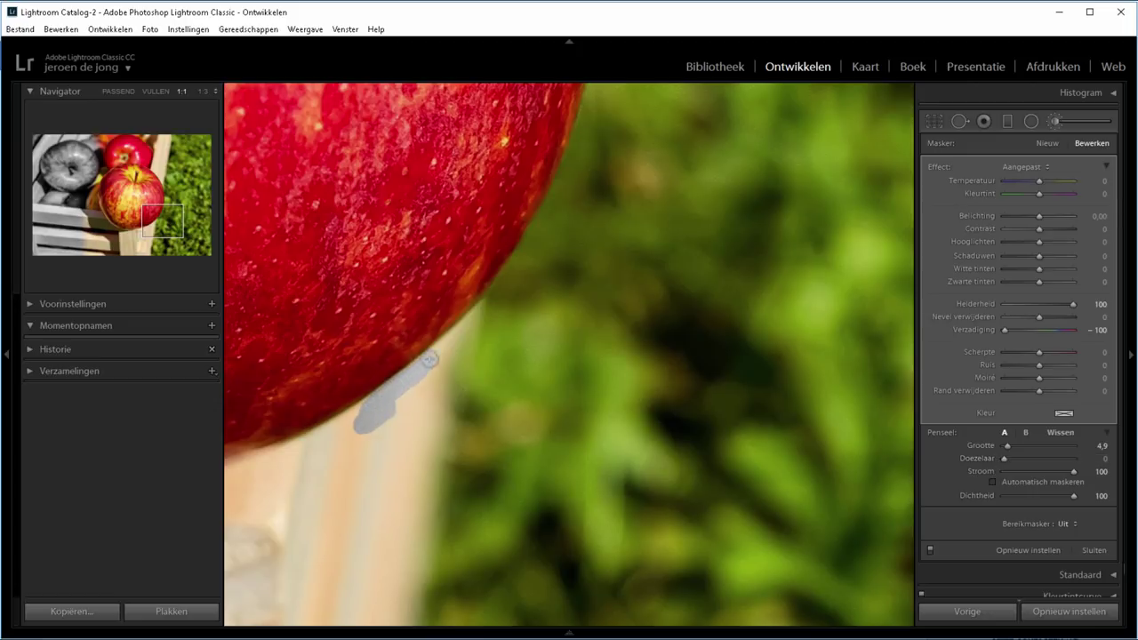
{"action": "left_click_drag", "start_coordinate": [414, 375], "coordinate": [503, 286]}
{"action": "left_click", "coordinate": [546, 218]}
{"action": "mouse_move", "coordinate": [546, 217]}
{"action": "left_mouse_down"}
{"action": "mouse_move", "coordinate": [489, 307]}
{"action": "mouse_move", "coordinate": [596, 86]}
{"action": "left_mouse_up"}
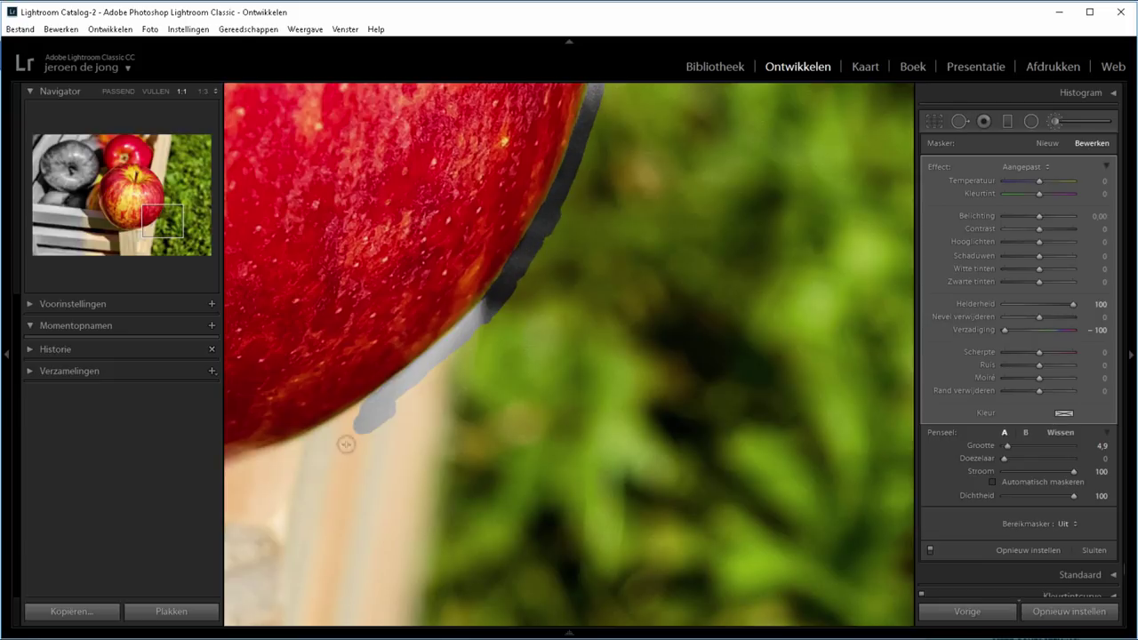
- Trace the front apple's lower, bottom and left edges with desaturating strokes
{"action": "left_click_drag", "start_coordinate": [346, 444], "coordinate": [216, 476]}
{"action": "left_click_drag", "start_coordinate": [353, 426], "coordinate": [889, 382]}
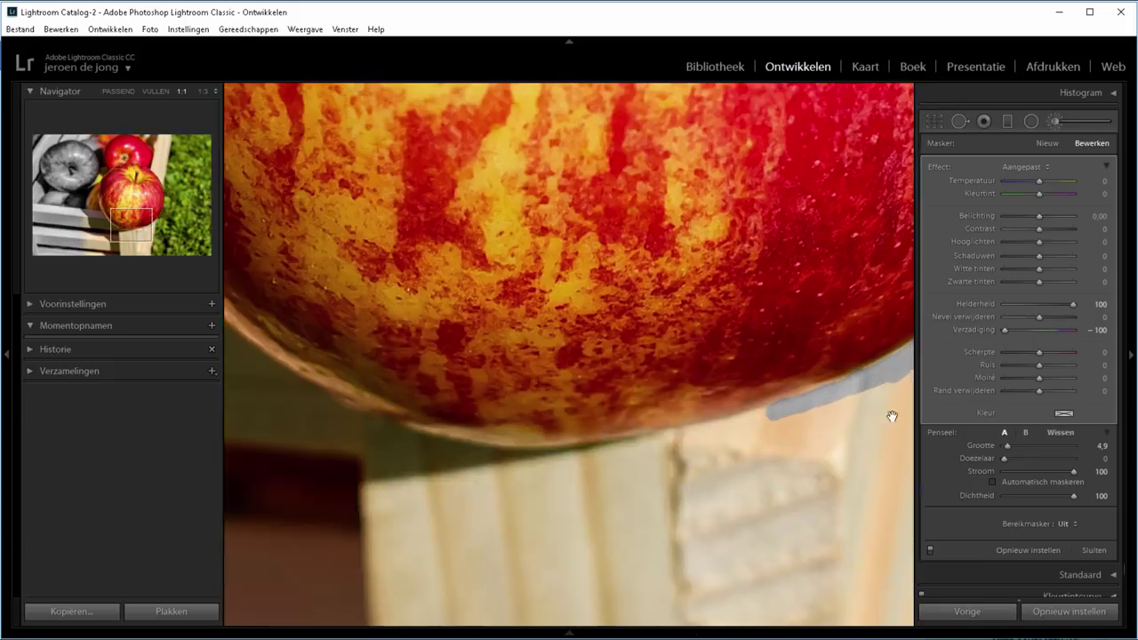
{"action": "left_click_drag", "start_coordinate": [520, 471], "coordinate": [742, 432]}
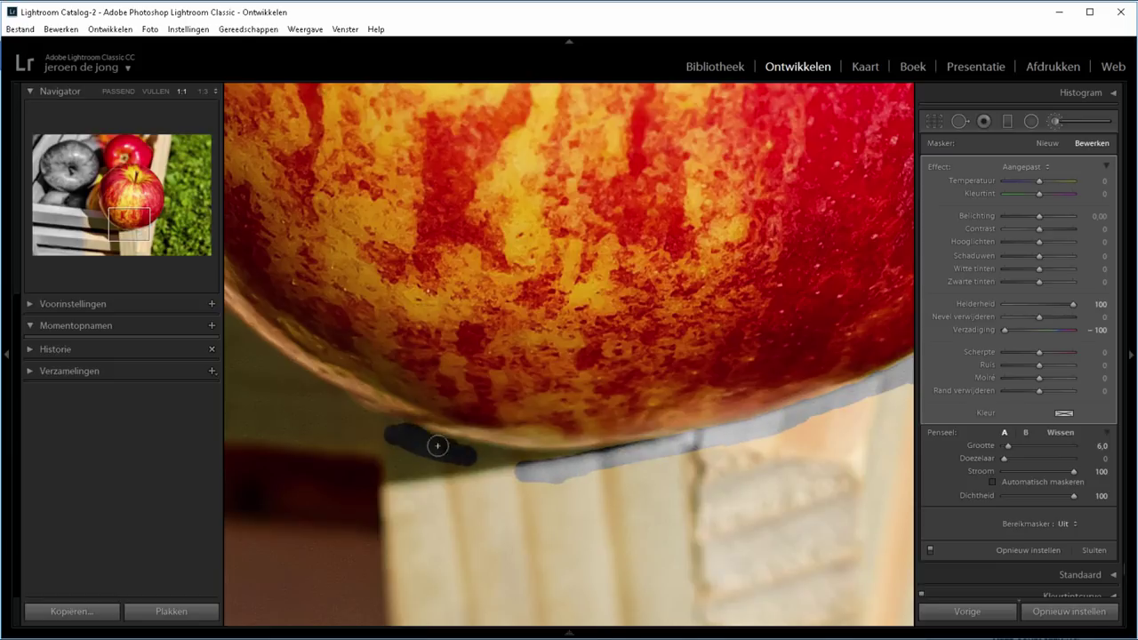
{"action": "left_click_drag", "start_coordinate": [435, 445], "coordinate": [803, 534]}
{"action": "mouse_move", "coordinate": [414, 99]}
{"action": "left_mouse_down"}
{"action": "mouse_move", "coordinate": [475, 223]}
{"action": "mouse_move", "coordinate": [546, 318]}
{"action": "mouse_move", "coordinate": [620, 394]}
{"action": "mouse_move", "coordinate": [680, 434]}
{"action": "left_mouse_up"}
{"action": "left_click_drag", "start_coordinate": [437, 270], "coordinate": [480, 622]}
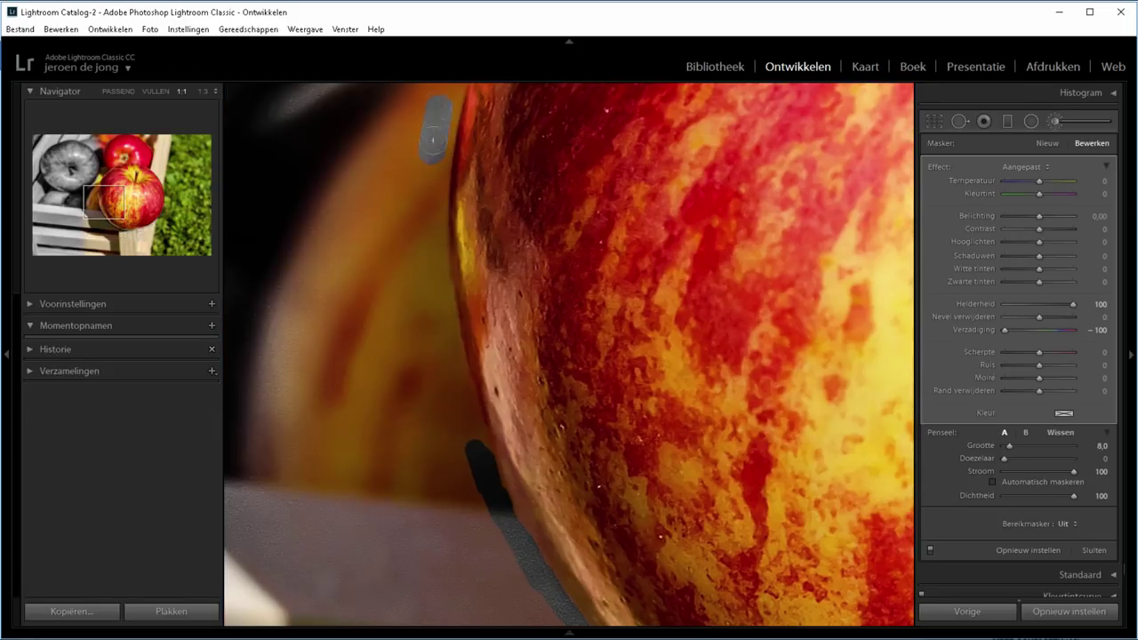
{"action": "mouse_move", "coordinate": [444, 138]}
{"action": "left_mouse_down"}
{"action": "mouse_move", "coordinate": [426, 226]}
{"action": "mouse_move", "coordinate": [453, 381]}
{"action": "left_mouse_up"}
{"action": "left_click_drag", "start_coordinate": [454, 380], "coordinate": [472, 444]}
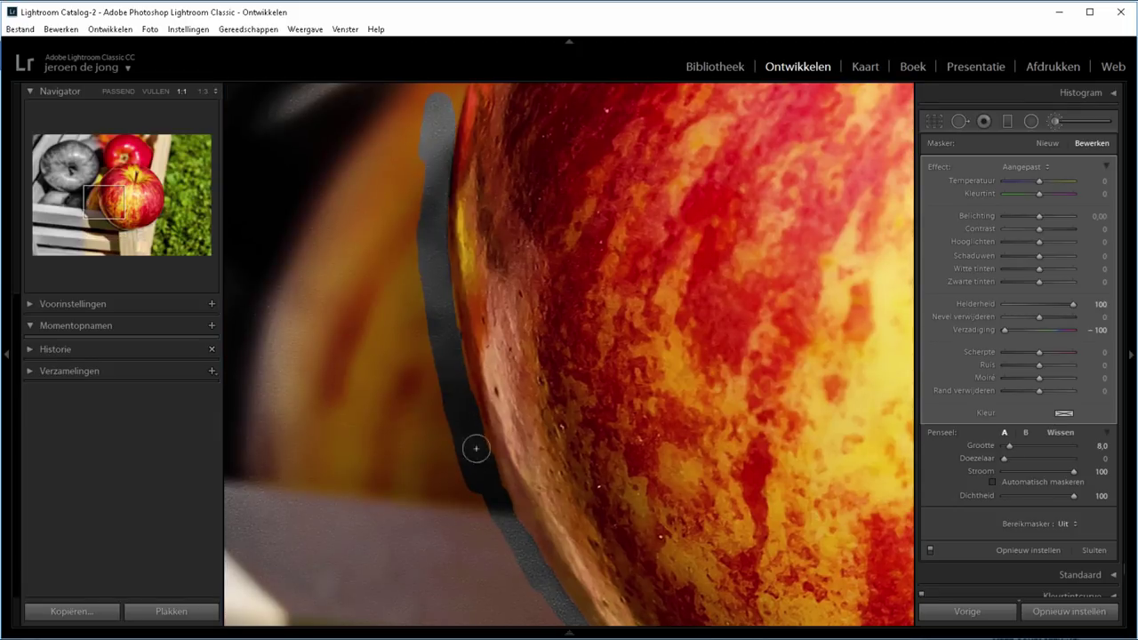
- Paint along the apple's top edge, joining it to the lower-left stroke
{"action": "scroll", "coordinate": [475, 447], "scroll_direction": "up", "scroll_amount": 3}
{"action": "mouse_move", "coordinate": [635, 121]}
{"action": "left_mouse_down"}
{"action": "mouse_move", "coordinate": [610, 129]}
{"action": "mouse_move", "coordinate": [531, 252]}
{"action": "mouse_move", "coordinate": [493, 342]}
{"action": "left_mouse_up"}
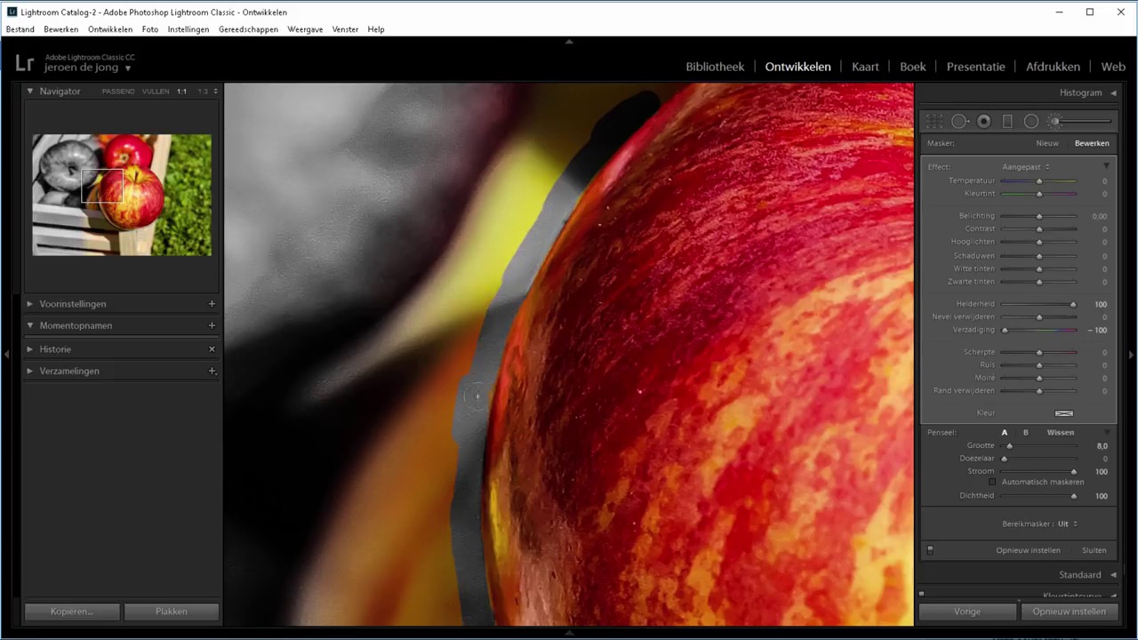
{"action": "scroll", "coordinate": [494, 342], "scroll_direction": "up", "scroll_amount": 3}
{"action": "mouse_move", "coordinate": [725, 260]}
{"action": "left_mouse_down"}
{"action": "mouse_move", "coordinate": [471, 356]}
{"action": "mouse_move", "coordinate": [386, 423]}
{"action": "mouse_move", "coordinate": [839, 263]}
{"action": "mouse_move", "coordinate": [895, 268]}
{"action": "left_mouse_up"}
{"action": "mouse_move", "coordinate": [894, 268]}
{"action": "left_mouse_down"}
{"action": "mouse_move", "coordinate": [257, 187]}
{"action": "mouse_move", "coordinate": [457, 231]}
{"action": "mouse_move", "coordinate": [313, 201]}
{"action": "left_mouse_up"}
{"action": "mouse_move", "coordinate": [458, 238]}
{"action": "left_mouse_down"}
{"action": "mouse_move", "coordinate": [564, 310]}
{"action": "mouse_move", "coordinate": [389, 279]}
{"action": "mouse_move", "coordinate": [254, 215]}
{"action": "mouse_move", "coordinate": [394, 229]}
{"action": "mouse_move", "coordinate": [472, 285]}
{"action": "mouse_move", "coordinate": [599, 424]}
{"action": "mouse_move", "coordinate": [630, 476]}
{"action": "mouse_move", "coordinate": [610, 261]}
{"action": "mouse_move", "coordinate": [614, 111]}
{"action": "left_mouse_up"}
- Extend the mask down the apple's right edge and over the crate strip beneath it
{"action": "scroll", "coordinate": [388, 279], "scroll_direction": "up", "scroll_amount": 2}
{"action": "mouse_move", "coordinate": [614, 111]}
{"action": "left_mouse_down"}
{"action": "mouse_move", "coordinate": [656, 346]}
{"action": "mouse_move", "coordinate": [643, 401]}
{"action": "left_mouse_up"}
{"action": "mouse_move", "coordinate": [631, 517]}
{"action": "left_mouse_down"}
{"action": "mouse_move", "coordinate": [622, 560]}
{"action": "mouse_move", "coordinate": [644, 580]}
{"action": "left_mouse_up"}
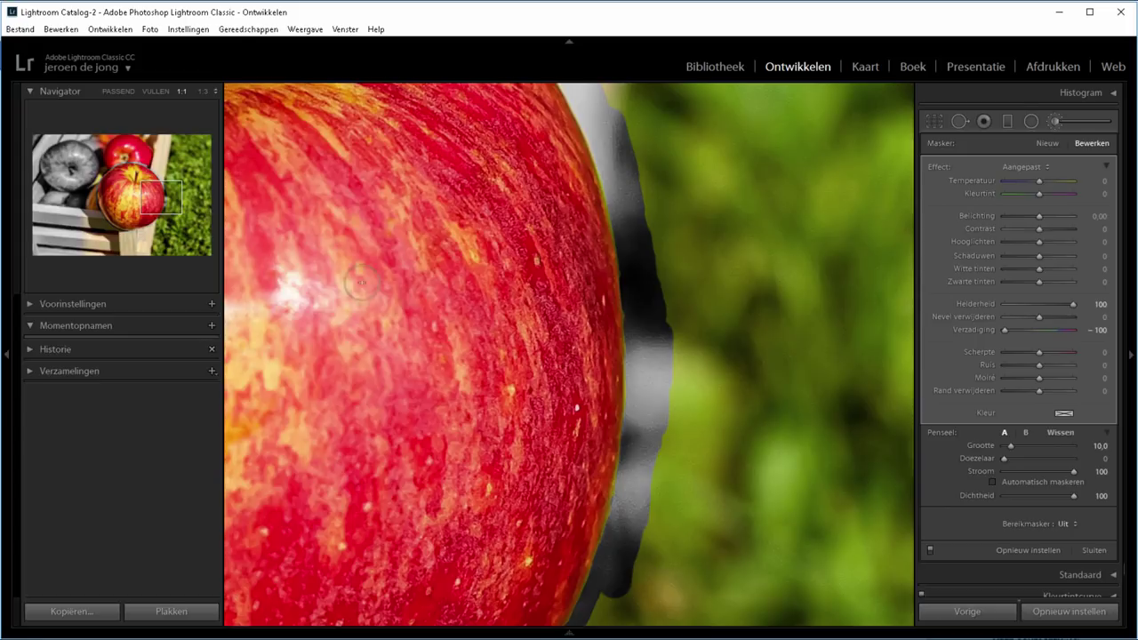
{"action": "left_click_drag", "start_coordinate": [179, 204], "coordinate": [193, 220]}
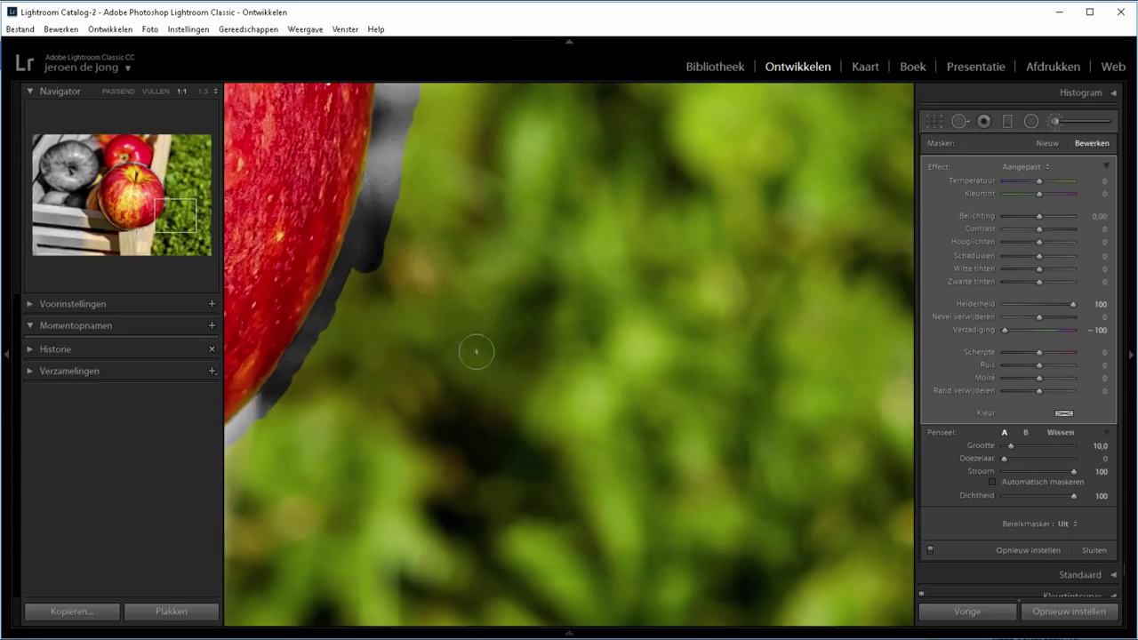
{"action": "mouse_move", "coordinate": [382, 293]}
{"action": "left_mouse_down"}
{"action": "mouse_move", "coordinate": [356, 292]}
{"action": "mouse_move", "coordinate": [292, 394]}
{"action": "mouse_move", "coordinate": [310, 417]}
{"action": "mouse_move", "coordinate": [718, 261]}
{"action": "mouse_move", "coordinate": [665, 265]}
{"action": "left_mouse_up"}
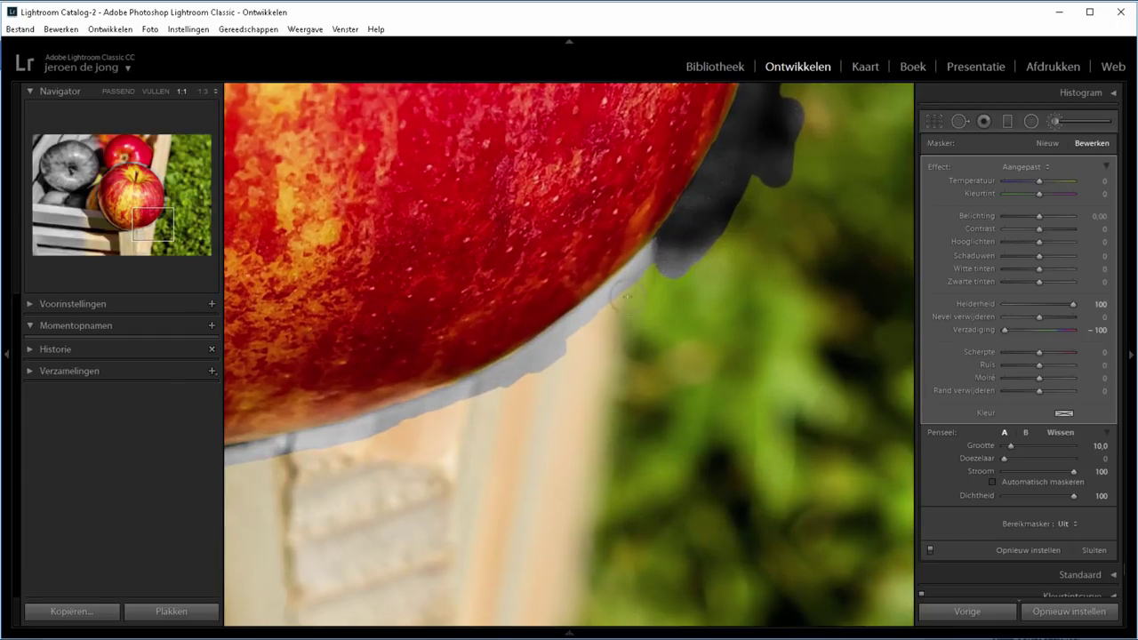
{"action": "mouse_move", "coordinate": [626, 297]}
{"action": "left_mouse_down"}
{"action": "mouse_move", "coordinate": [508, 388]}
{"action": "mouse_move", "coordinate": [443, 421]}
{"action": "mouse_move", "coordinate": [363, 437]}
{"action": "mouse_move", "coordinate": [307, 472]}
{"action": "mouse_move", "coordinate": [784, 367]}
{"action": "left_mouse_up"}
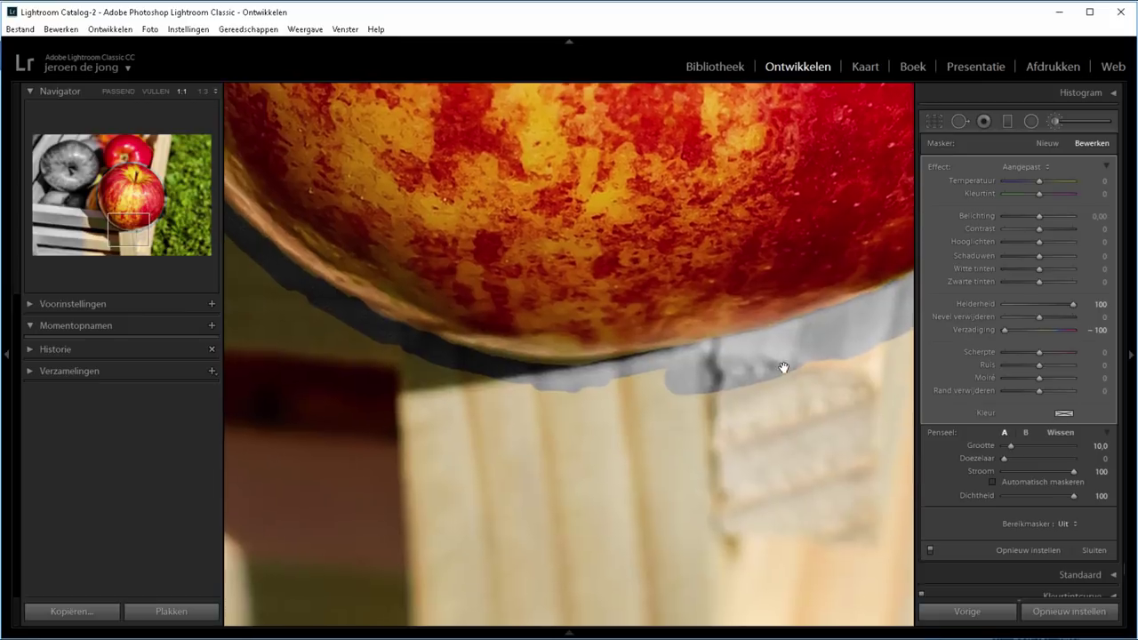
{"action": "mouse_move", "coordinate": [546, 397]}
{"action": "left_mouse_down"}
{"action": "mouse_move", "coordinate": [498, 402]}
{"action": "mouse_move", "coordinate": [353, 348]}
{"action": "mouse_move", "coordinate": [267, 294]}
{"action": "mouse_move", "coordinate": [293, 316]}
{"action": "left_mouse_up"}
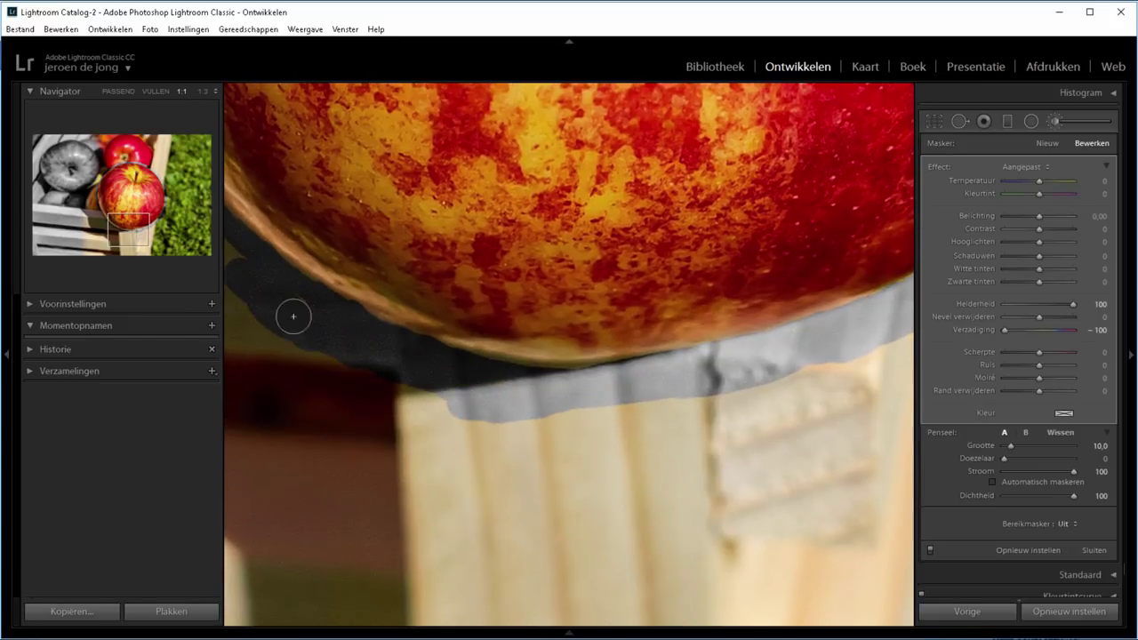
- Fill the view, enlarge the brush to 27.3, and desaturate the grass and remaining background
{"action": "left_click", "coordinate": [156, 90]}
{"action": "left_click_drag", "start_coordinate": [996, 457], "coordinate": [1010, 449]}
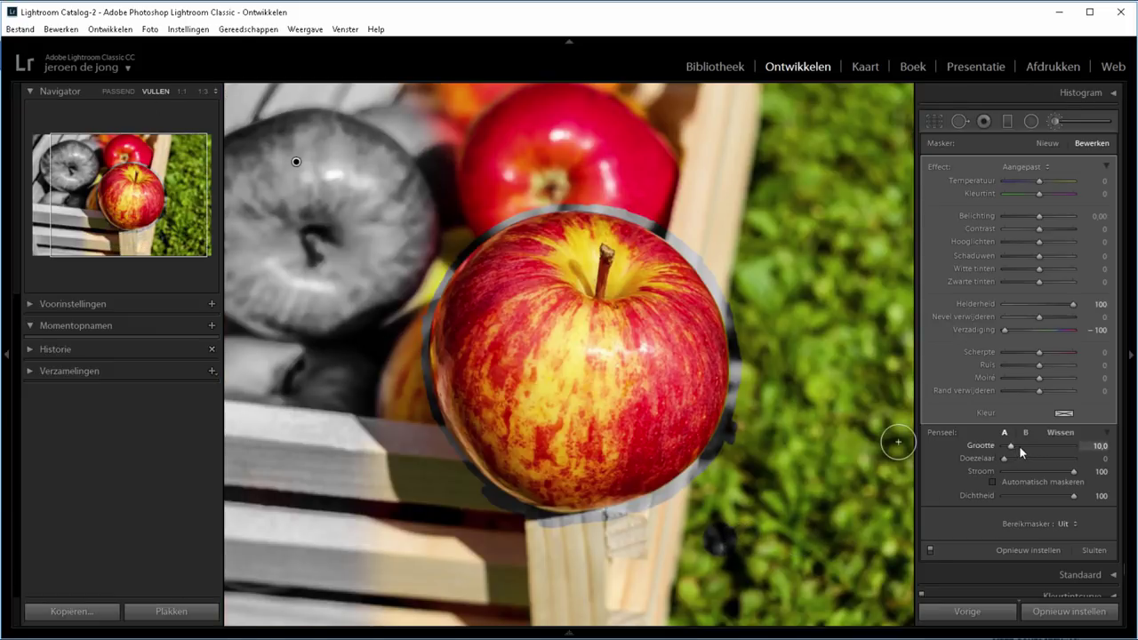
{"action": "mouse_move", "coordinate": [764, 511]}
{"action": "left_mouse_down"}
{"action": "mouse_move", "coordinate": [722, 520]}
{"action": "mouse_move", "coordinate": [786, 406]}
{"action": "mouse_move", "coordinate": [795, 356]}
{"action": "mouse_move", "coordinate": [762, 223]}
{"action": "mouse_move", "coordinate": [622, 152]}
{"action": "mouse_move", "coordinate": [521, 145]}
{"action": "mouse_move", "coordinate": [406, 217]}
{"action": "mouse_move", "coordinate": [373, 267]}
{"action": "mouse_move", "coordinate": [376, 401]}
{"action": "mouse_move", "coordinate": [476, 588]}
{"action": "mouse_move", "coordinate": [569, 587]}
{"action": "mouse_move", "coordinate": [508, 553]}
{"action": "mouse_move", "coordinate": [588, 578]}
{"action": "mouse_move", "coordinate": [623, 534]}
{"action": "mouse_move", "coordinate": [686, 539]}
{"action": "mouse_move", "coordinate": [414, 576]}
{"action": "mouse_move", "coordinate": [889, 595]}
{"action": "mouse_move", "coordinate": [845, 107]}
{"action": "mouse_move", "coordinate": [897, 146]}
{"action": "mouse_move", "coordinate": [877, 343]}
{"action": "left_mouse_up"}
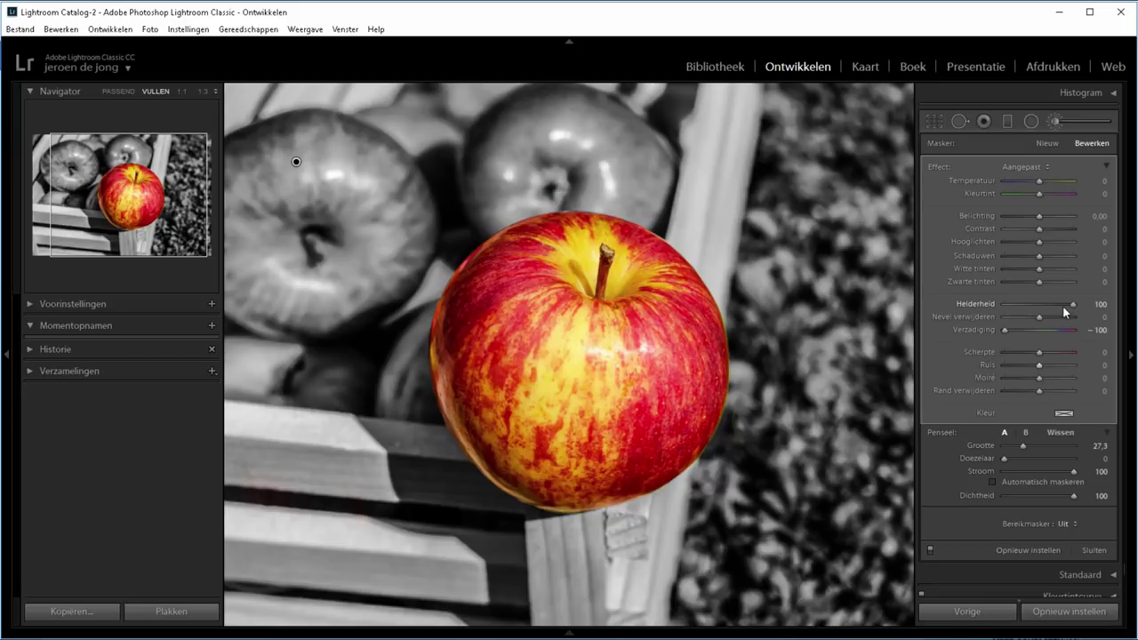
- Give the black-and-white mask Clarity −19 and Contrast 31
{"action": "mouse_move", "coordinate": [1061, 303]}
{"action": "left_mouse_down"}
{"action": "mouse_move", "coordinate": [1040, 306]}
{"action": "mouse_move", "coordinate": [1055, 281]}
{"action": "mouse_move", "coordinate": [1031, 275]}
{"action": "left_mouse_up"}
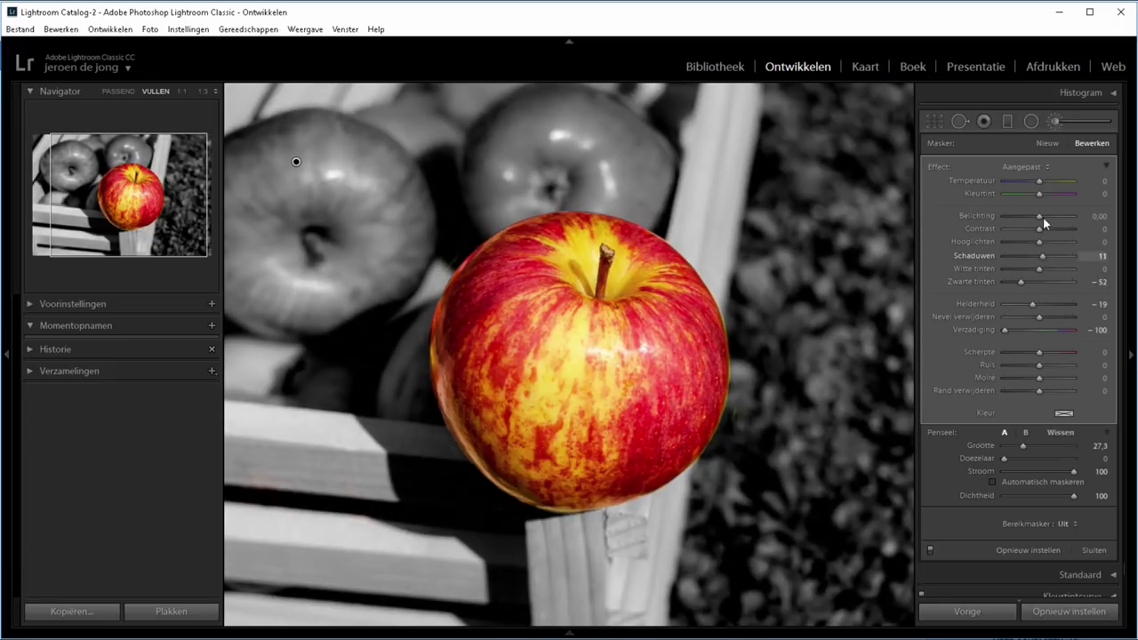
{"action": "left_click_drag", "start_coordinate": [1040, 229], "coordinate": [1049, 229]}
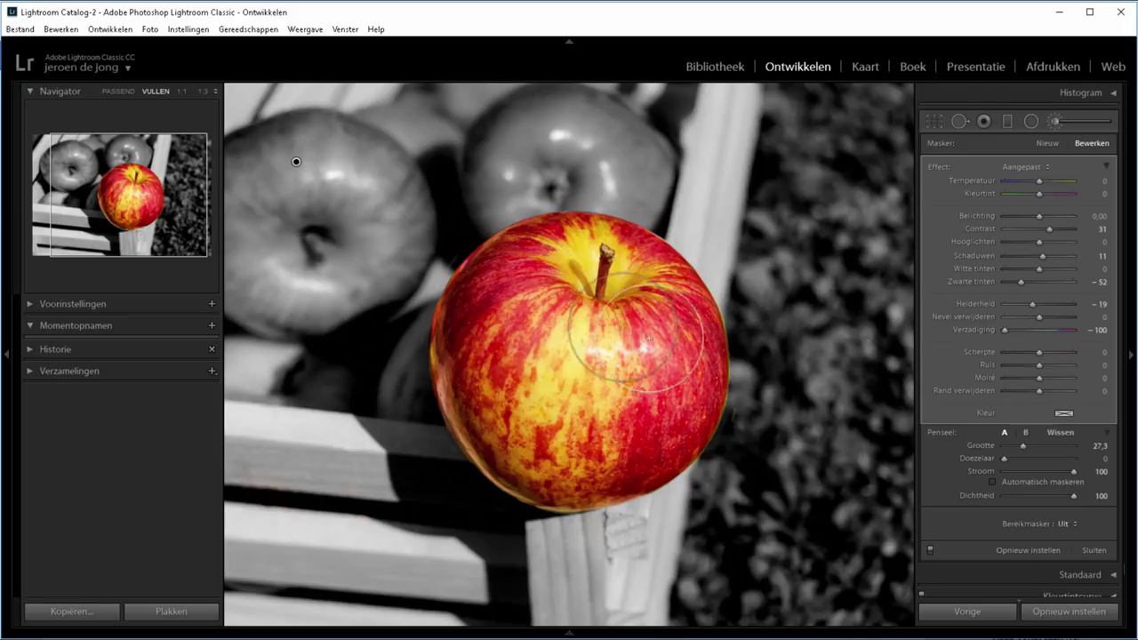
- Zoom to 1:1 on the apple and shrink the brush to size 10.8
{"action": "left_click", "coordinate": [183, 92]}
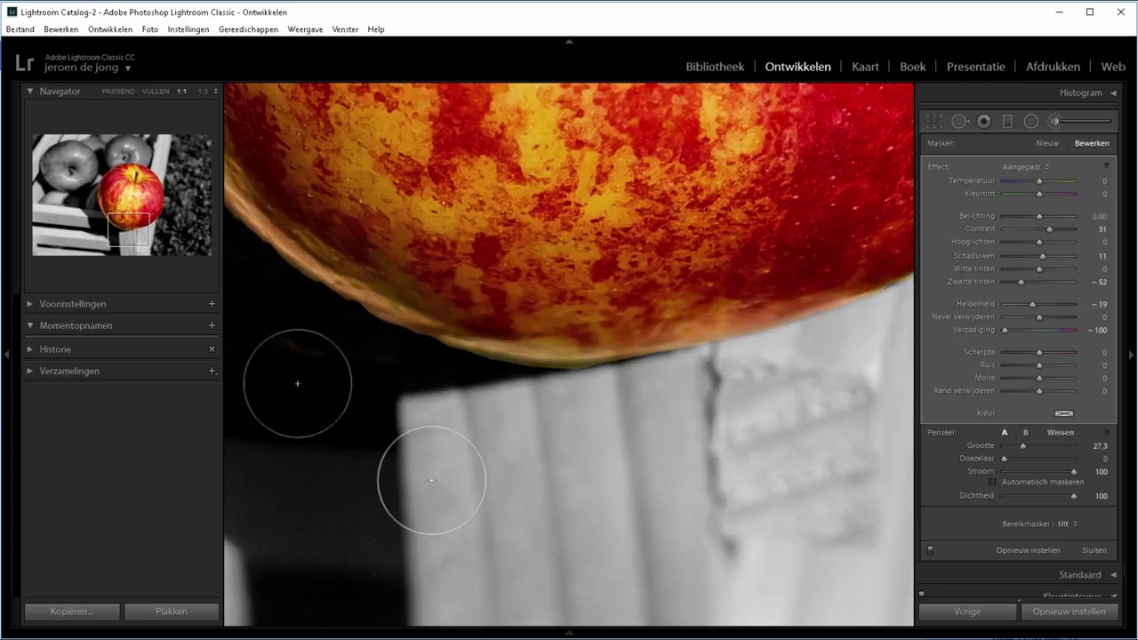
{"action": "left_click_drag", "start_coordinate": [342, 441], "coordinate": [902, 432]}
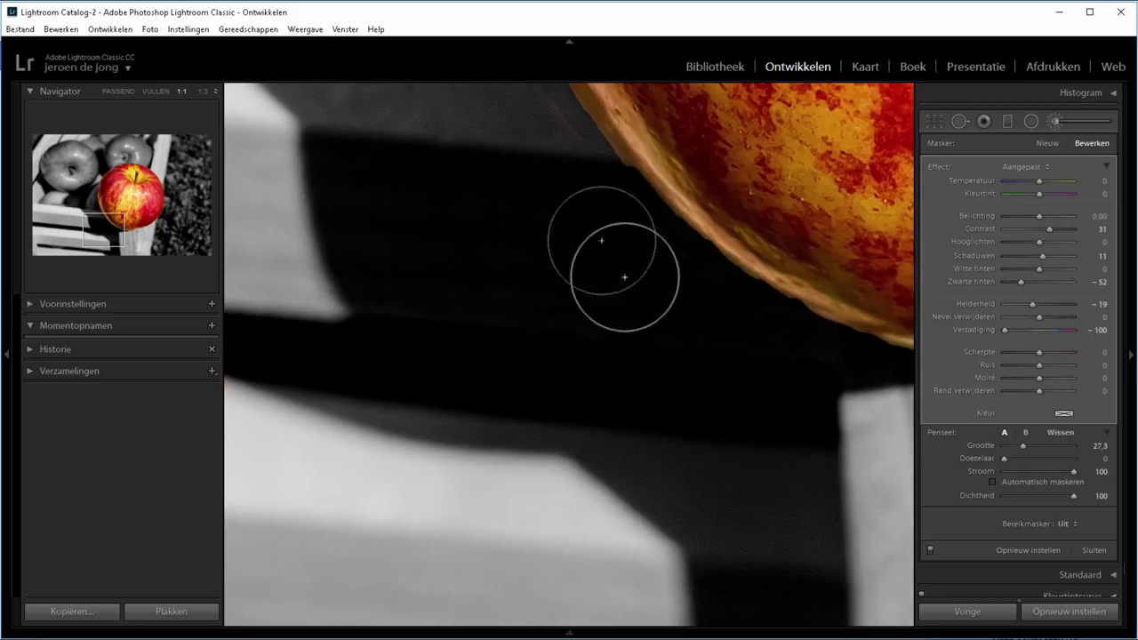
{"action": "left_click_drag", "start_coordinate": [541, 277], "coordinate": [488, 462]}
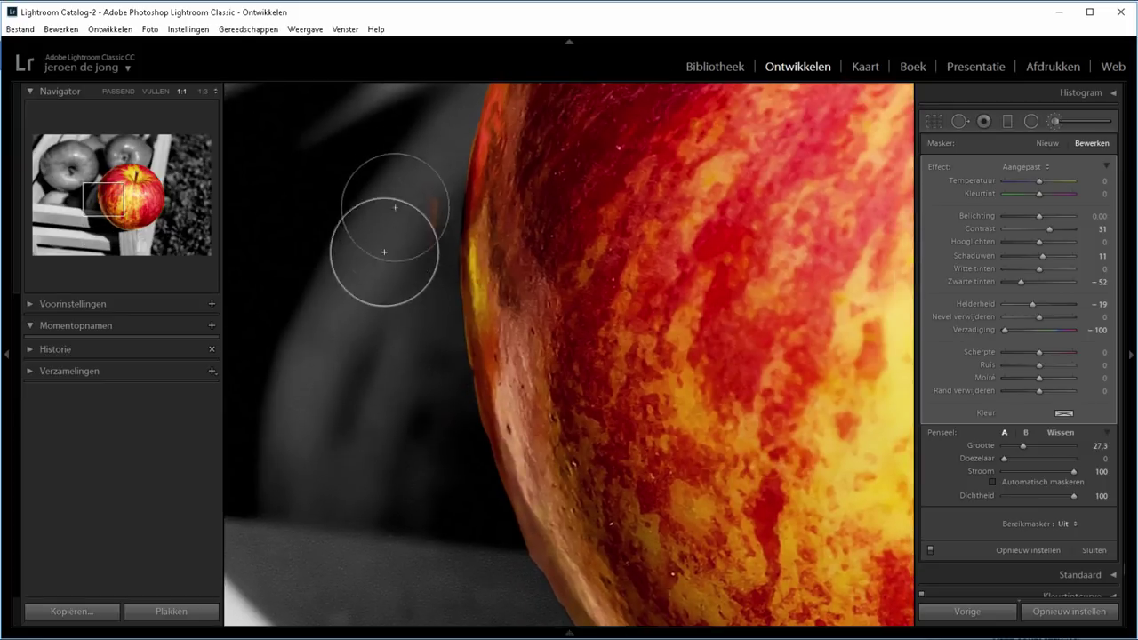
{"action": "right_click", "coordinate": [473, 271]}
{"action": "key", "text": "Escape"}
{"action": "scroll", "coordinate": [409, 213], "scroll_direction": "down", "scroll_amount": 3}
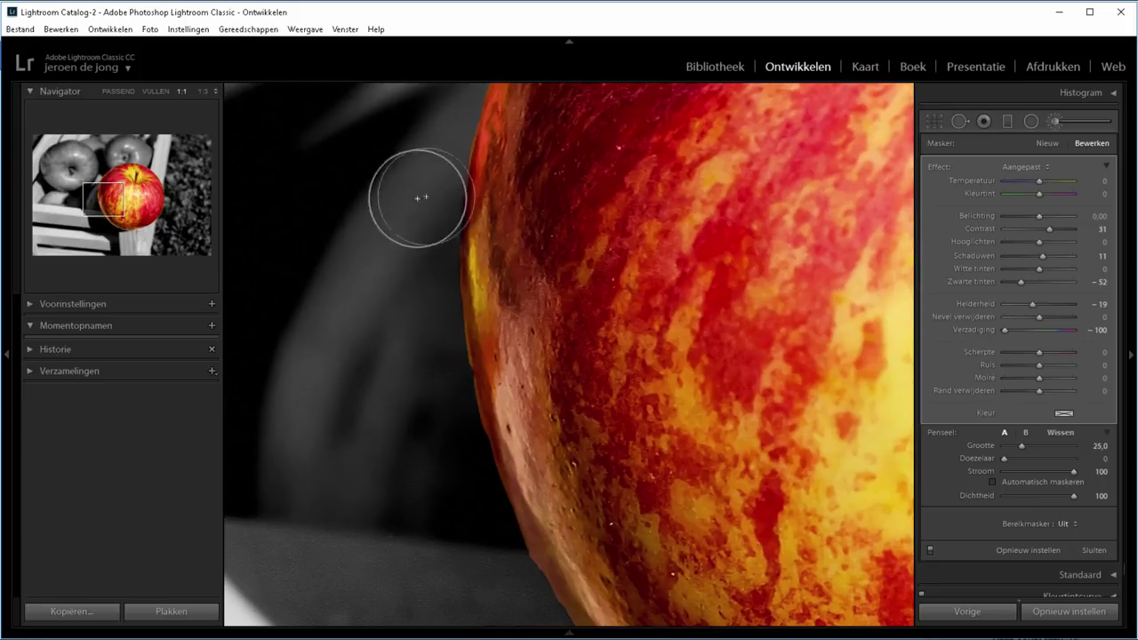
{"action": "left_click_drag", "start_coordinate": [729, 223], "coordinate": [380, 502]}
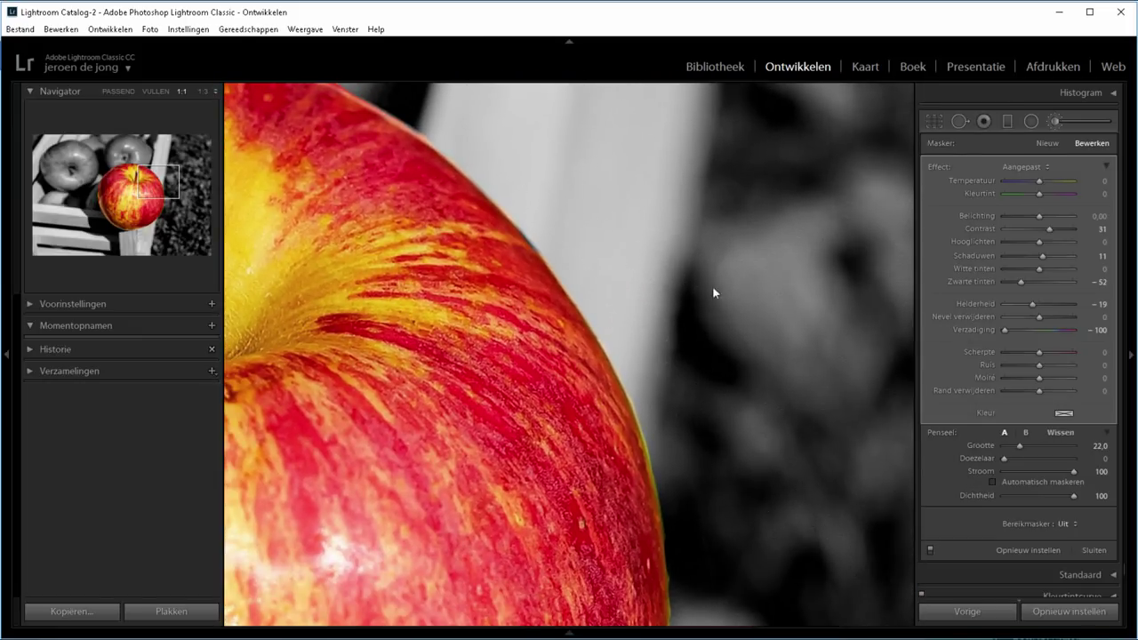
{"action": "left_click_drag", "start_coordinate": [716, 294], "coordinate": [629, 188]}
- Set feather to 35 and paint out the yellow-green fringe along the apple's right edge
{"action": "mouse_move", "coordinate": [592, 523]}
{"action": "left_mouse_down"}
{"action": "mouse_move", "coordinate": [574, 539]}
{"action": "mouse_move", "coordinate": [584, 524]}
{"action": "left_mouse_up"}
{"action": "left_click", "coordinate": [1029, 457]}
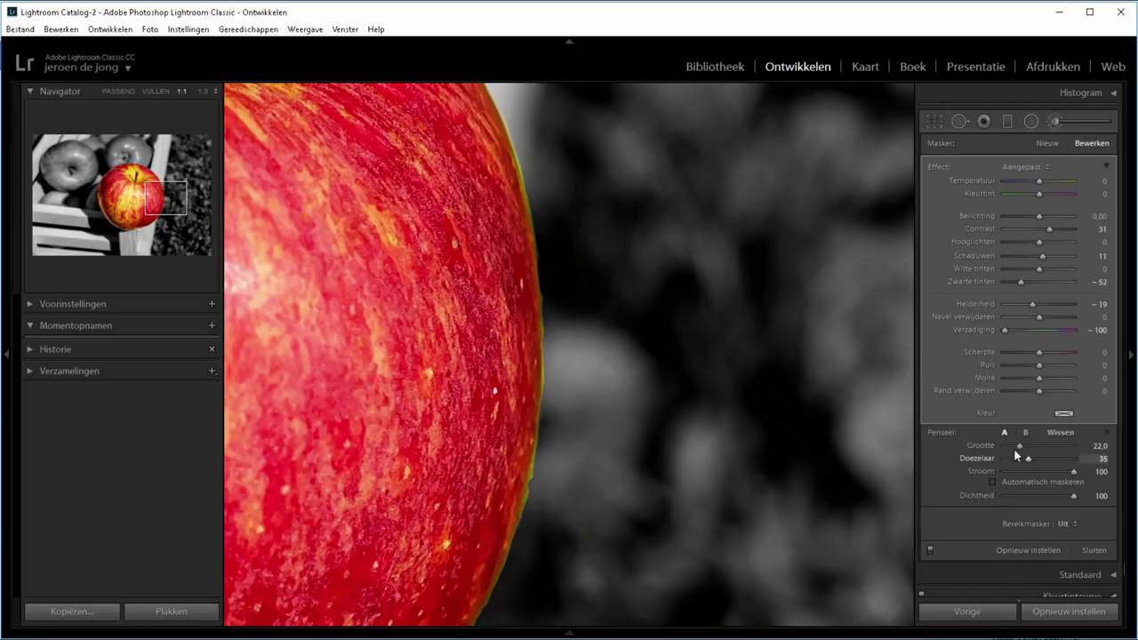
{"action": "scroll", "coordinate": [899, 442], "scroll_direction": "down", "scroll_amount": 5}
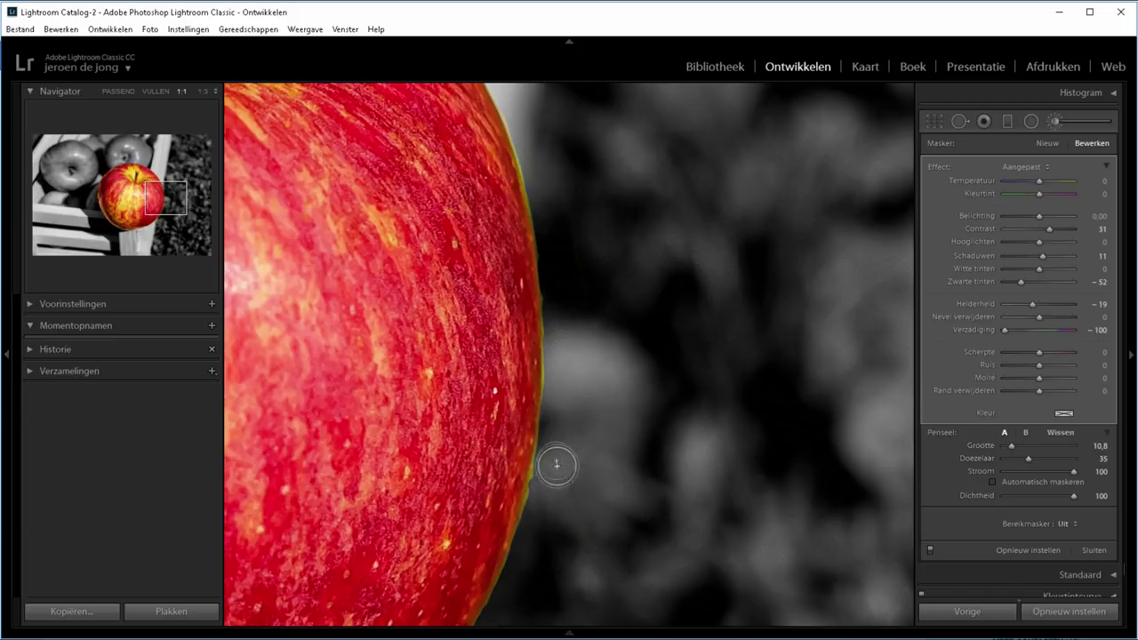
{"action": "mouse_move", "coordinate": [557, 464]}
{"action": "left_mouse_down"}
{"action": "mouse_move", "coordinate": [544, 506]}
{"action": "mouse_move", "coordinate": [567, 366]}
{"action": "mouse_move", "coordinate": [554, 315]}
{"action": "mouse_move", "coordinate": [559, 231]}
{"action": "left_mouse_up"}
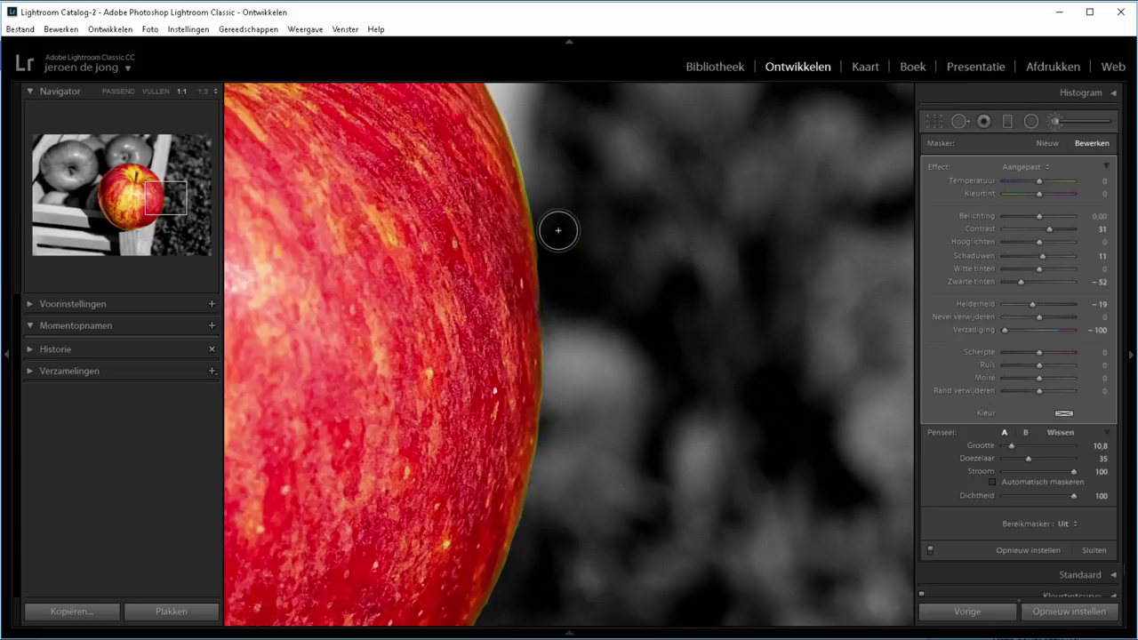
{"action": "key", "text": "ctrl+0"}
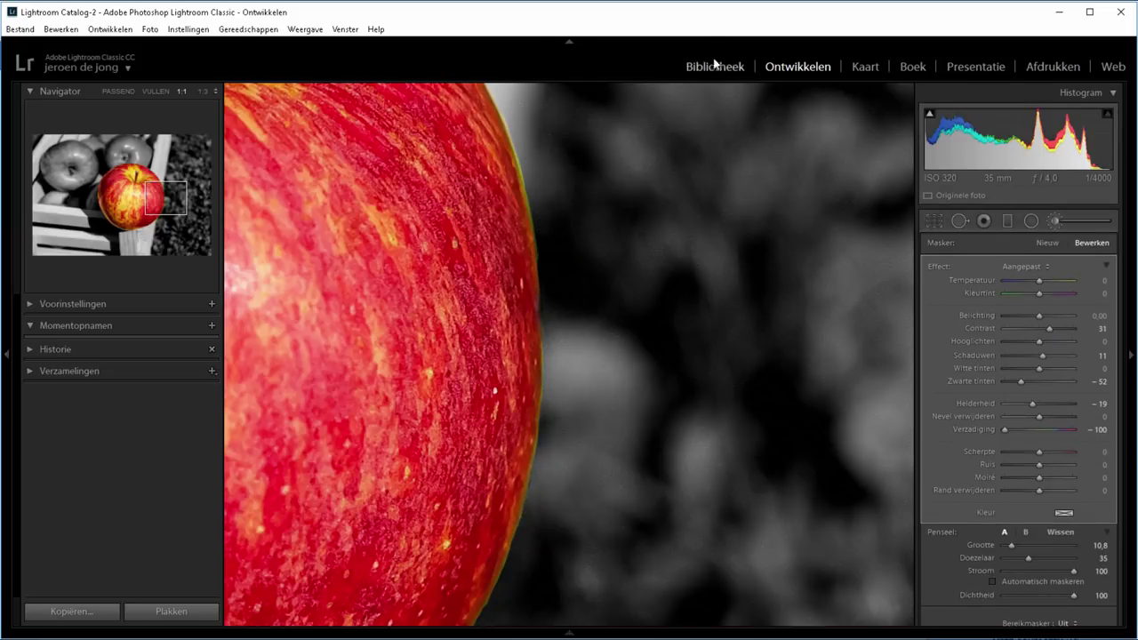
- Fit the whole finished photo to the screen
{"action": "left_click", "coordinate": [118, 92]}
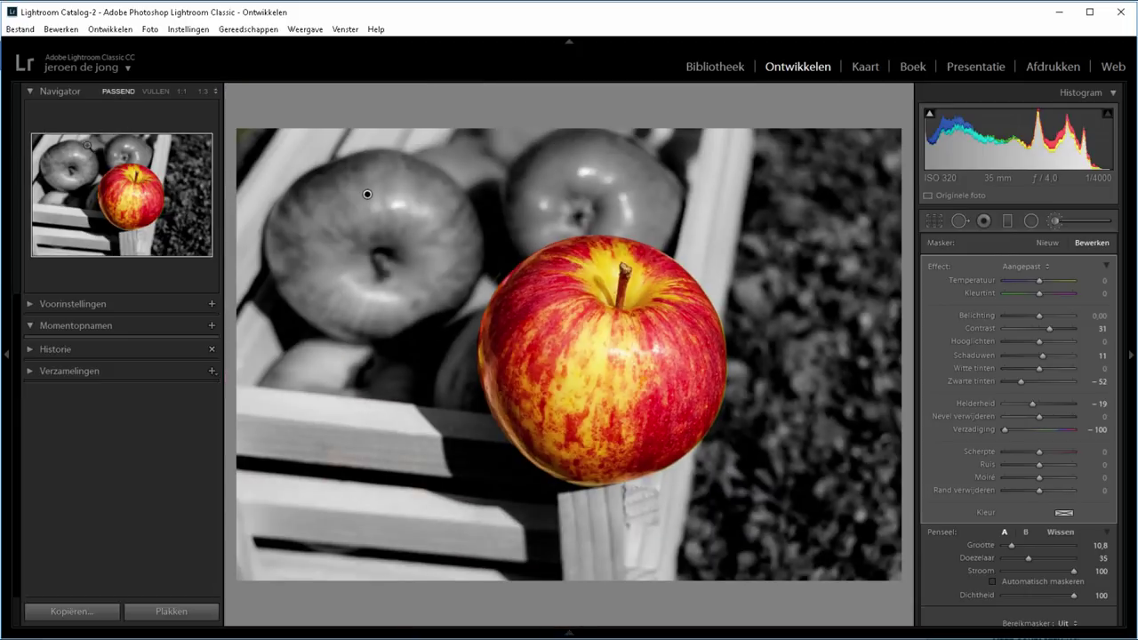